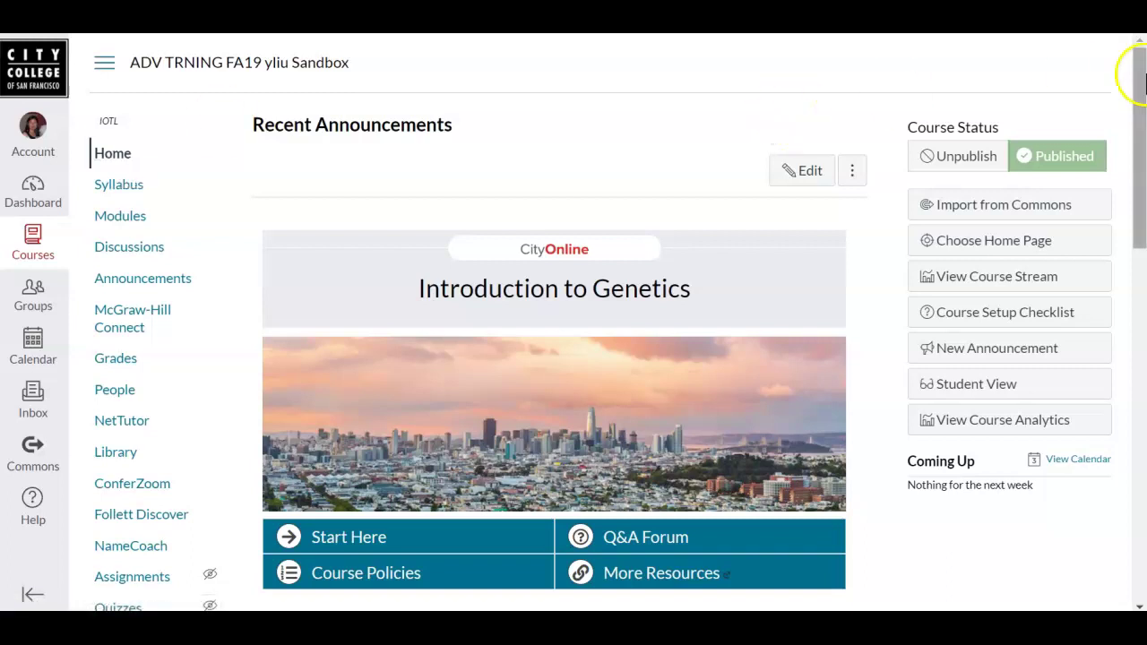
- Scroll through the course page, then open the Modules list showing Module 0: Getting Started items
left_click_drag(1142, 123, 1143, 296)
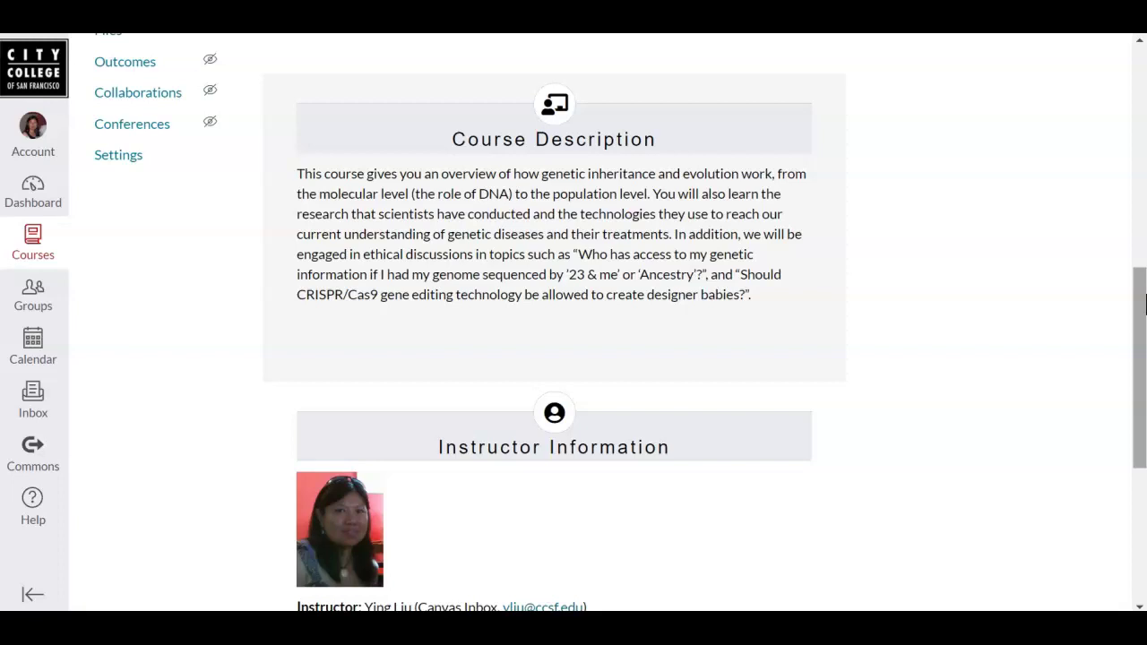
left_click_drag(1144, 304, 1144, 422)
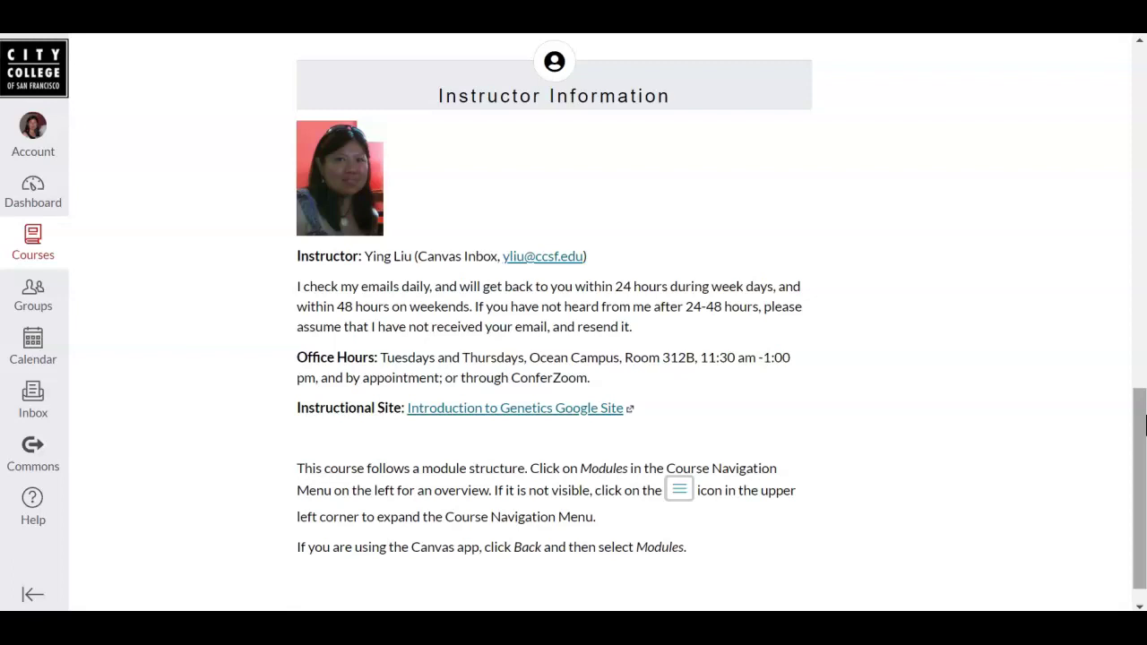
left_click_drag(1144, 424, 1139, 79)
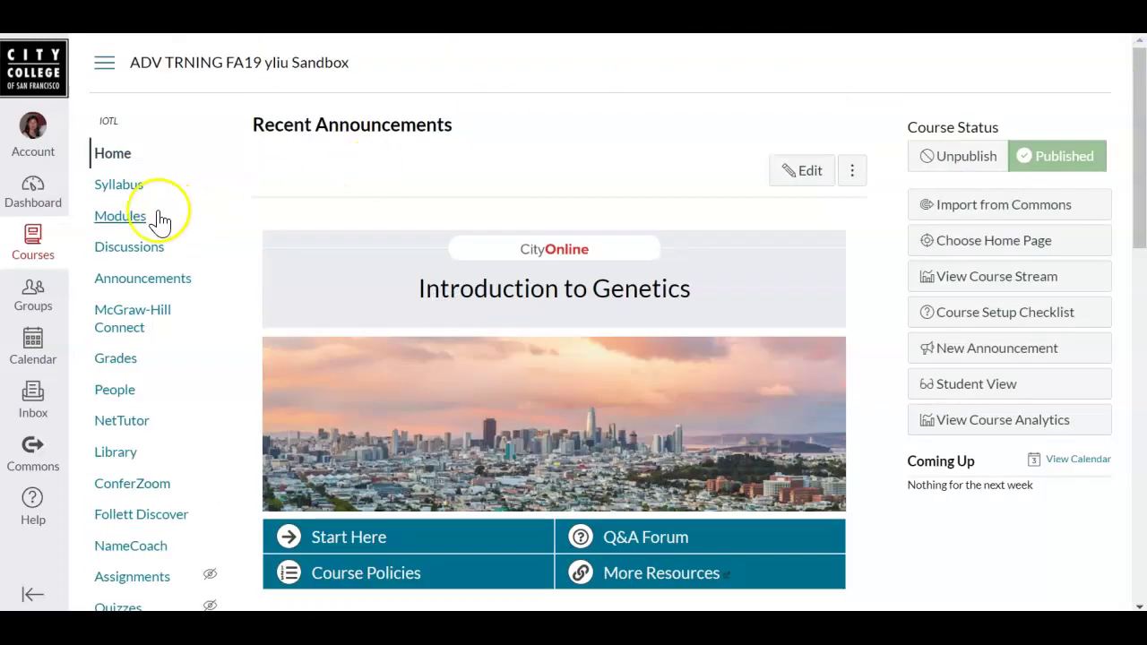
left_click(107, 219)
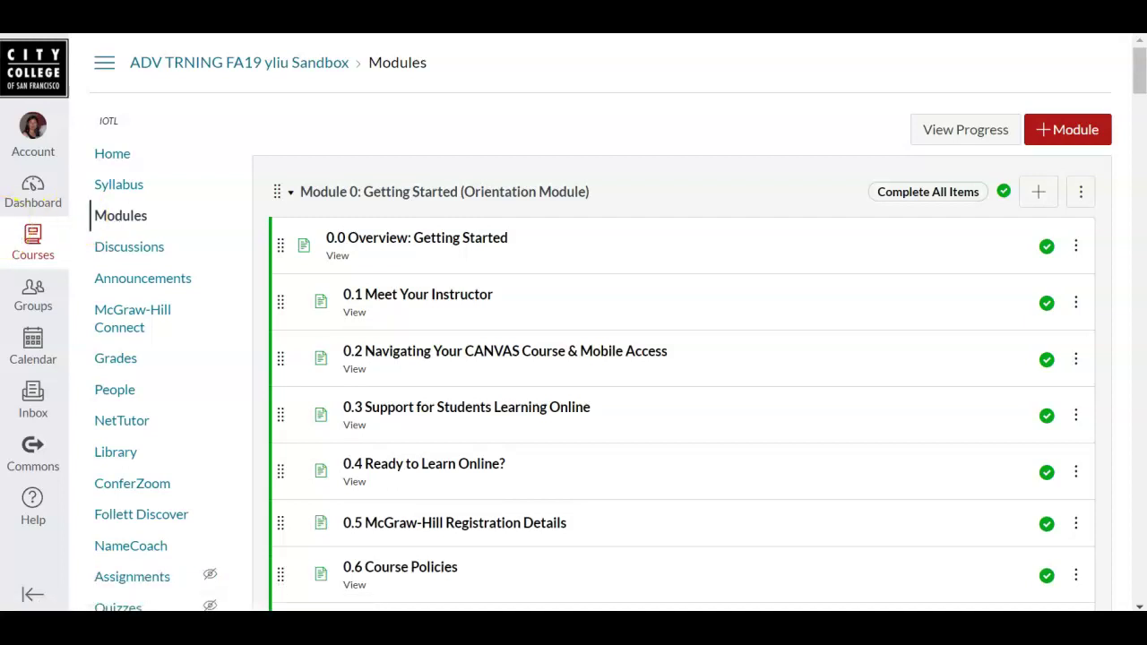
- Open the 0.0 Overview: Getting Started page and read down through its Tips to the Module Schedule table
left_click(395, 242)
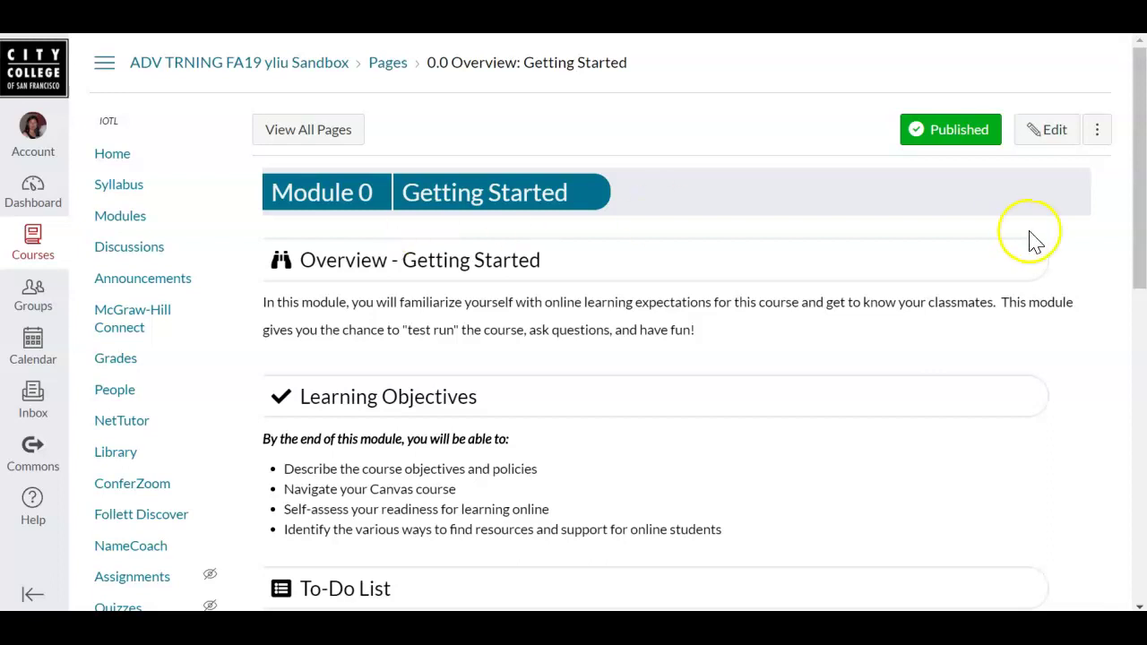
left_click_drag(1139, 134, 1140, 212)
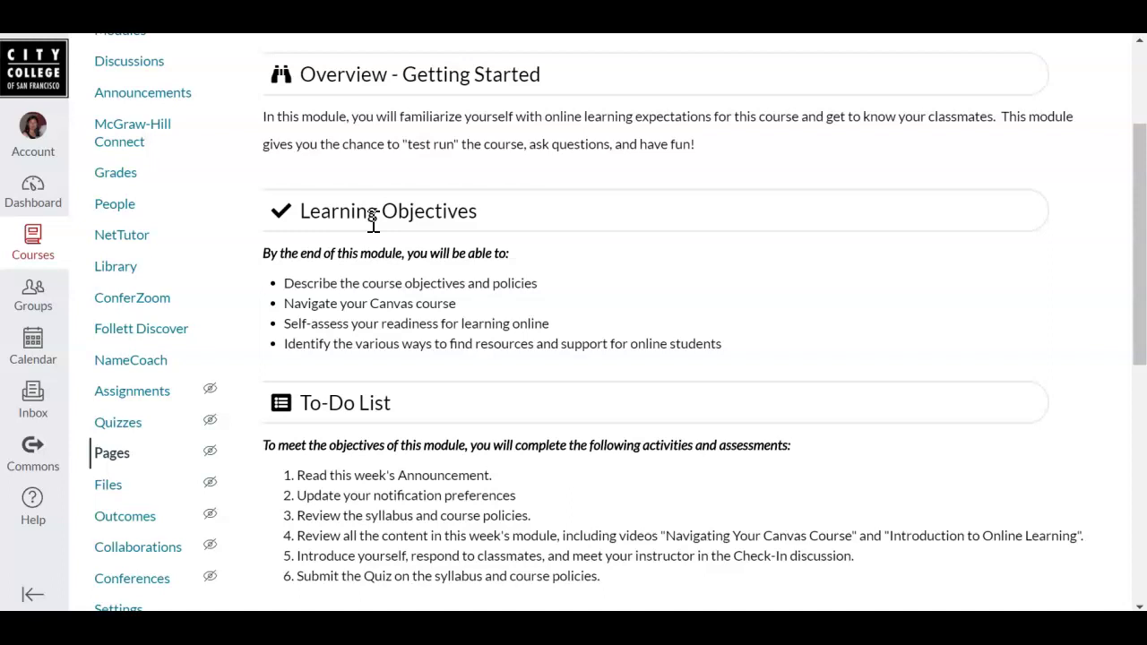
left_click_drag(373, 215, 394, 303)
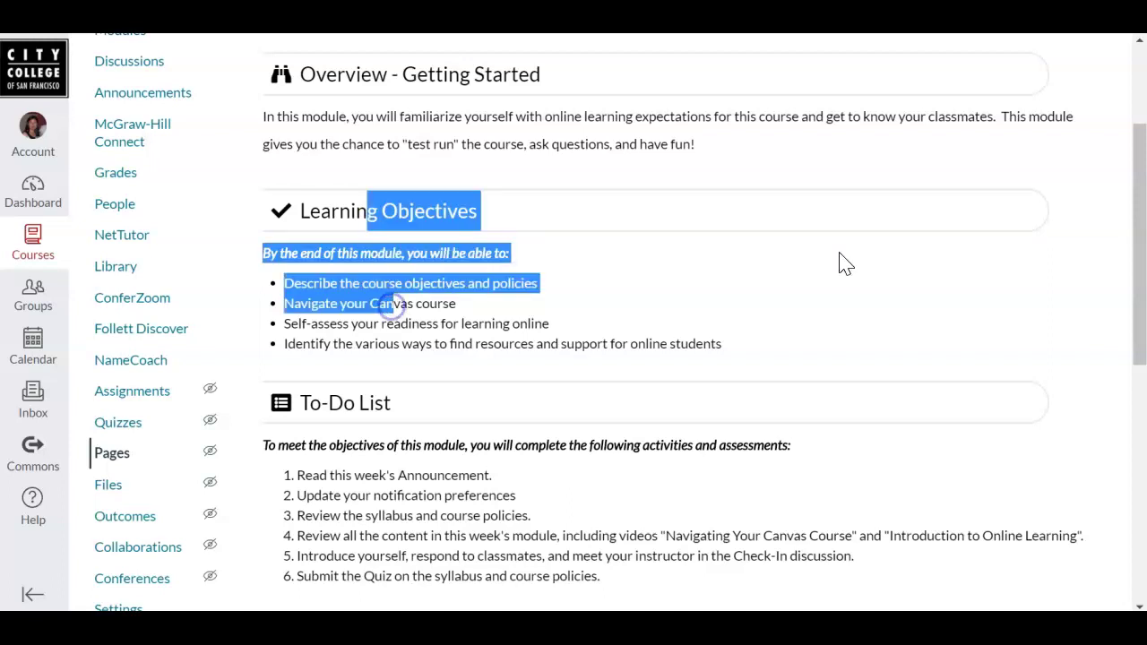
left_click_drag(1138, 219, 1141, 310)
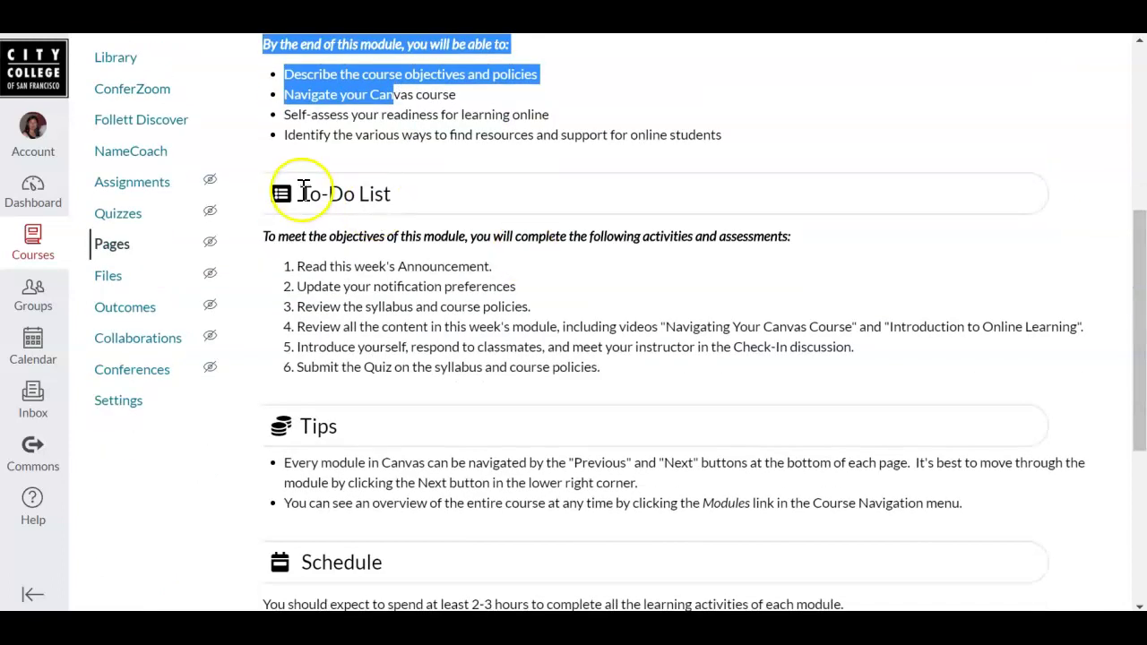
left_click_drag(1140, 256, 1143, 444)
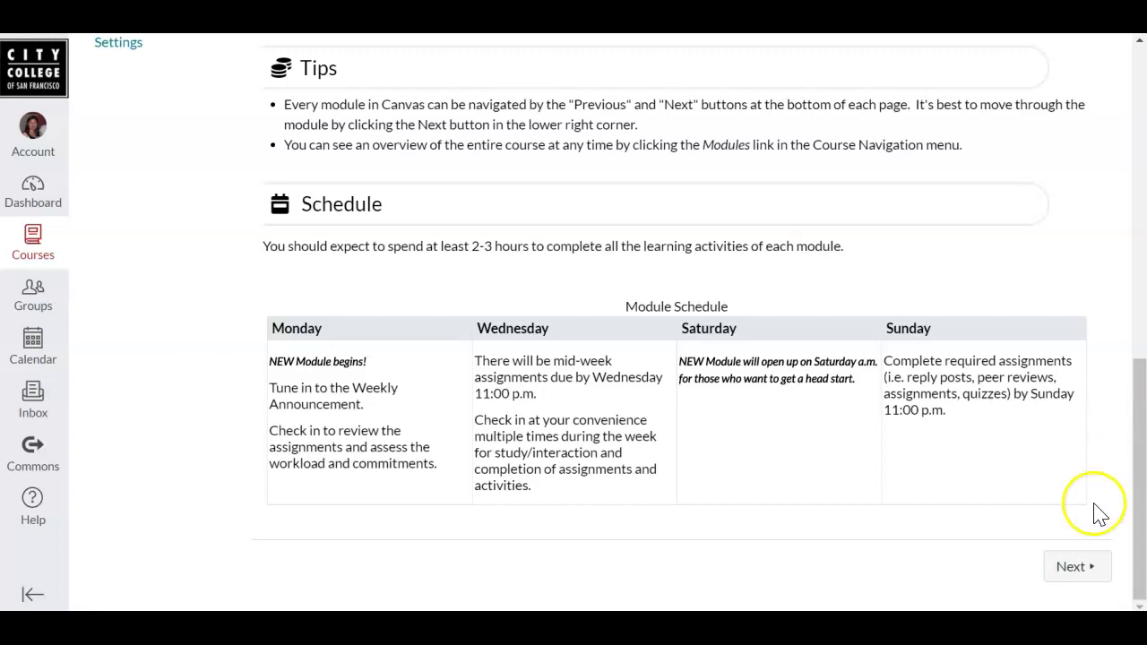
- Advance to the 0.1 Meet Your Instructor page and scroll through the instructor's photo and welcome text
left_click(1064, 578)
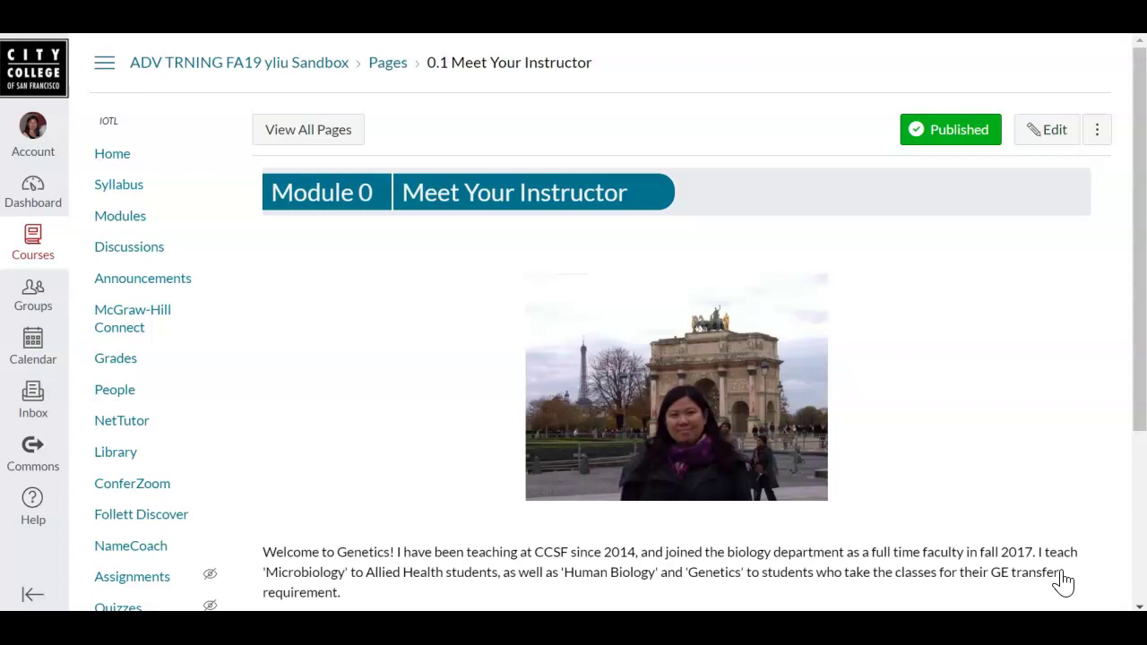
left_click_drag(1130, 333, 1143, 408)
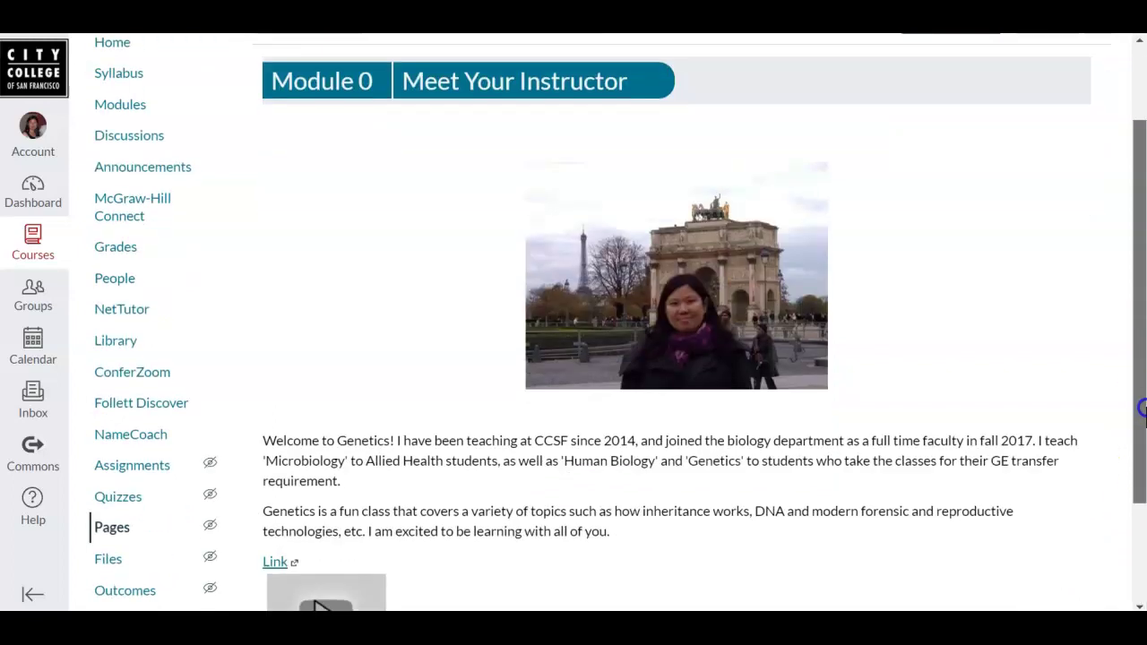
scroll(1143, 408, "down", 2)
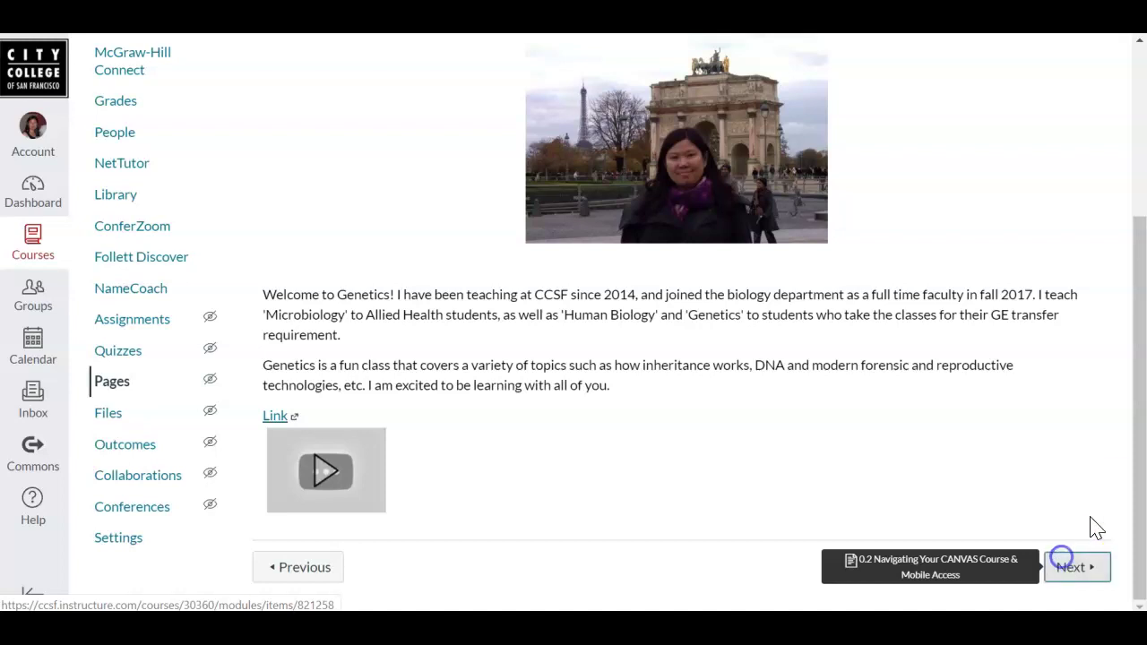
mouse_move(1137, 468)
left_mouse_down()
mouse_move(1138, 384)
mouse_move(1122, 325)
left_mouse_up()
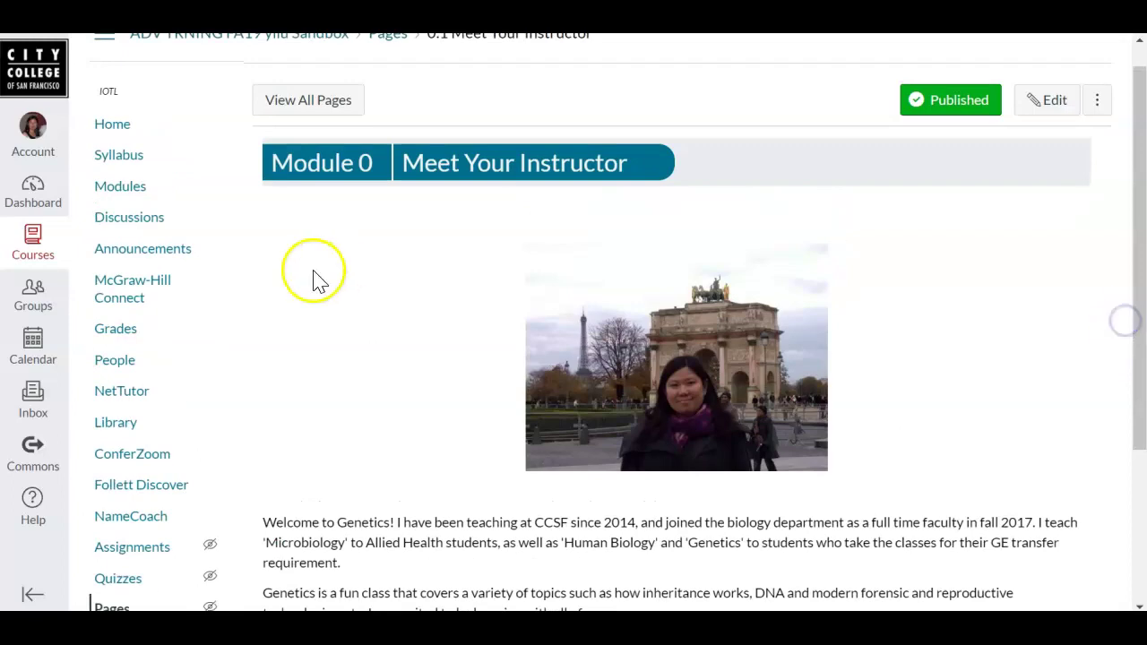
- Return to the Modules list to review Module 0 pages 0.1–0.6 and assignments 0.7–0.10
left_click(118, 191)
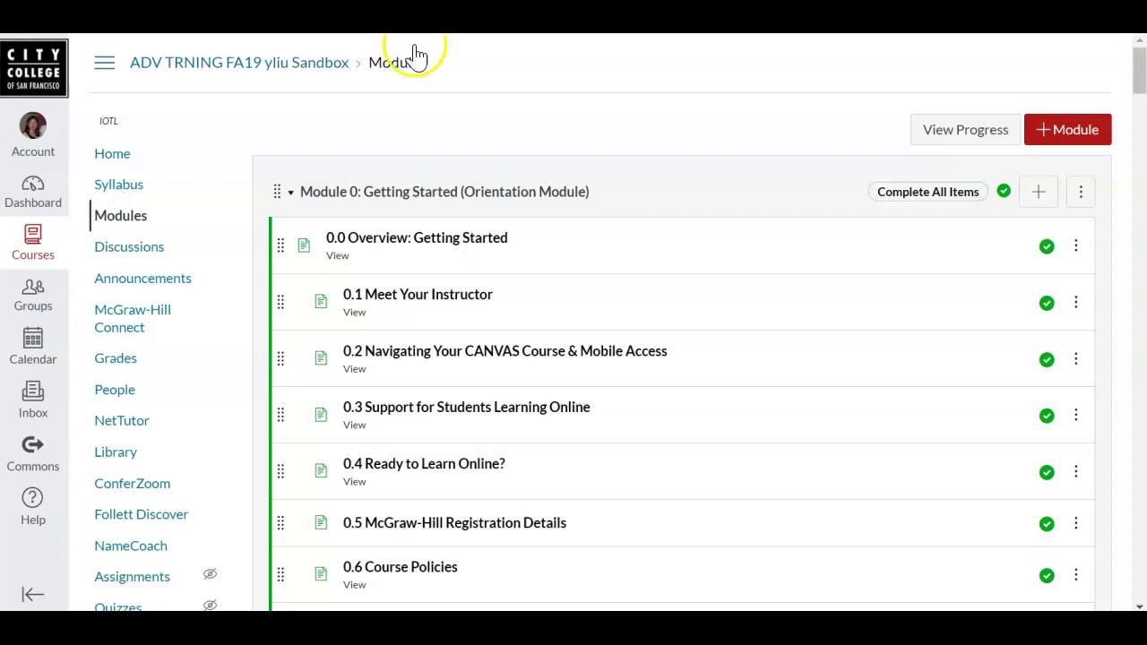
left_click_drag(1142, 64, 1143, 78)
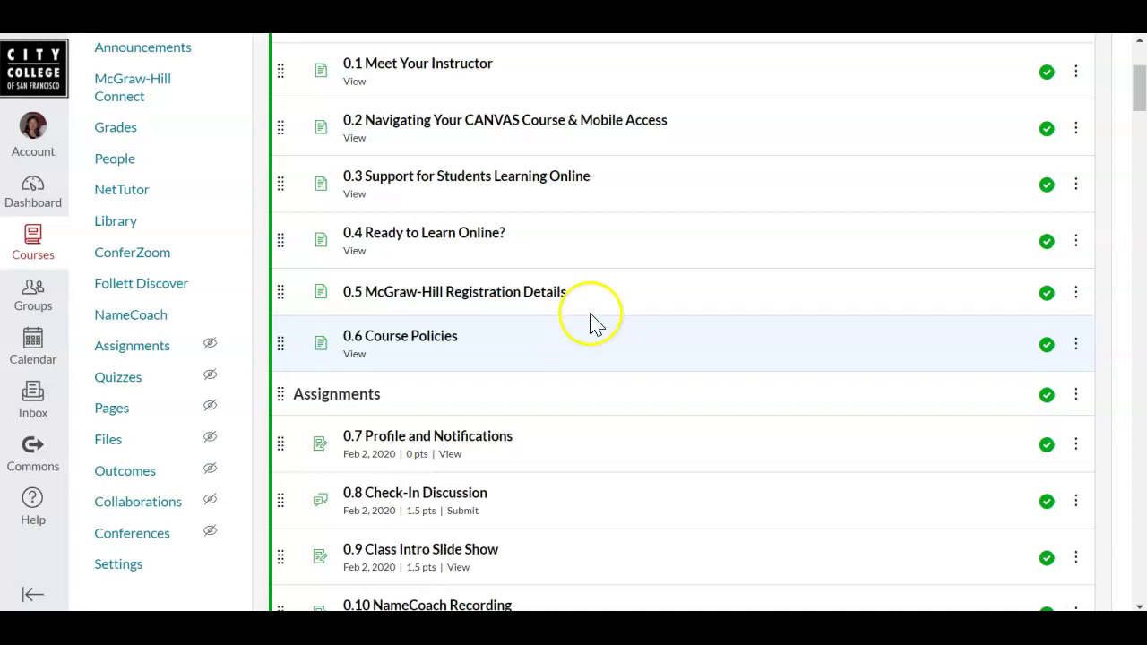
left_click_drag(1139, 89, 1142, 127)
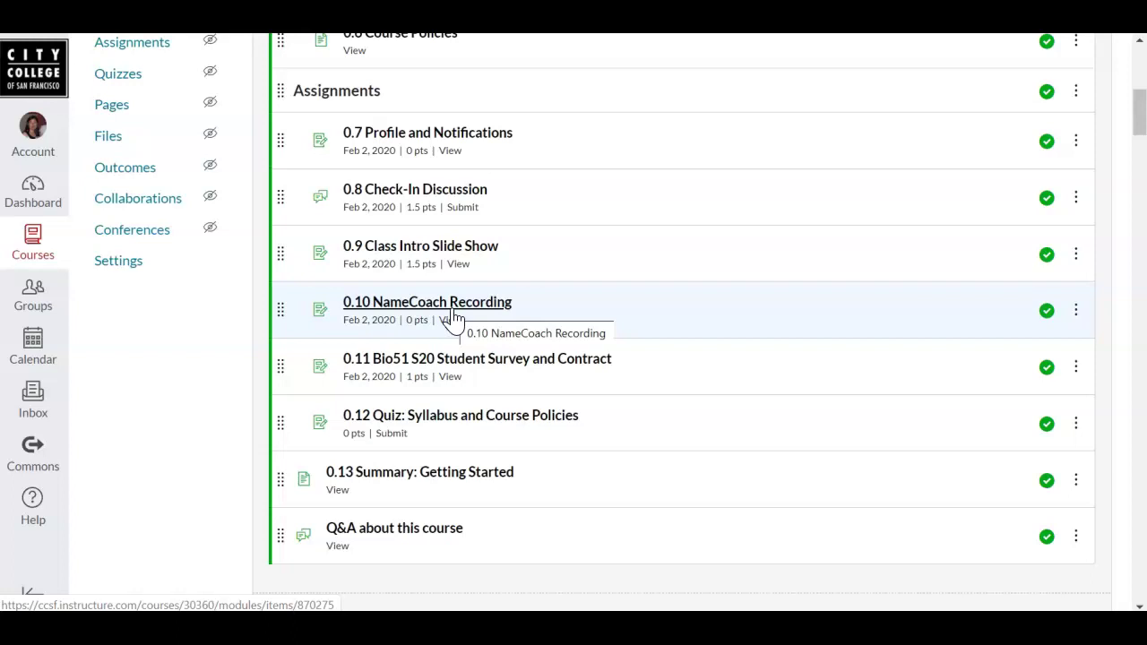
left_click(464, 377)
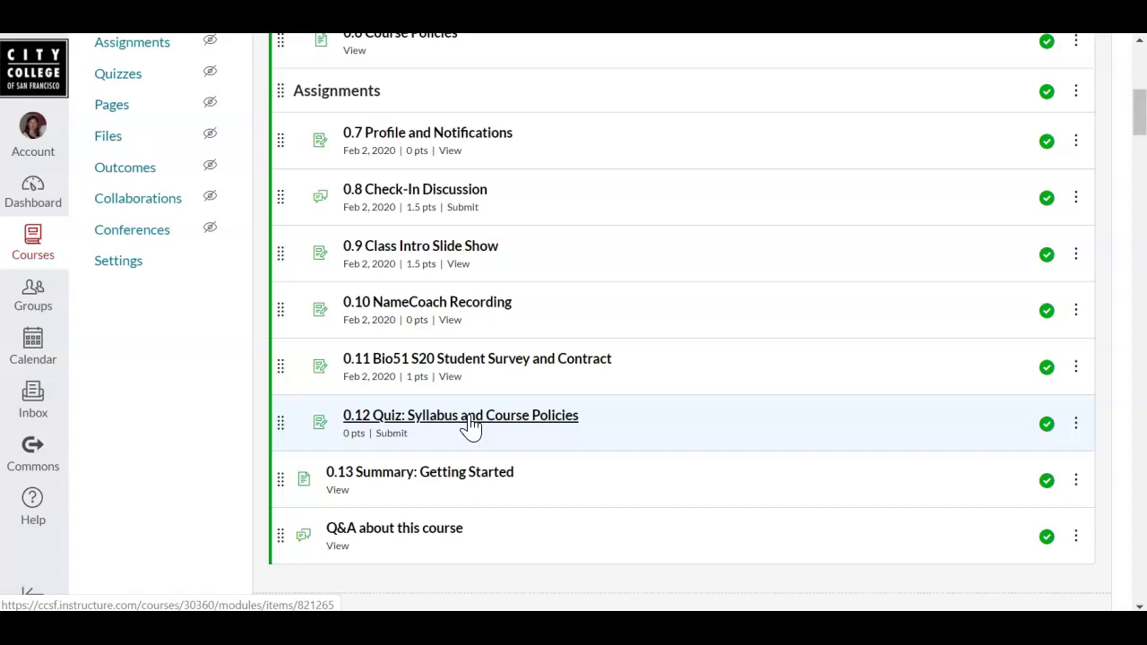
left_click(474, 484)
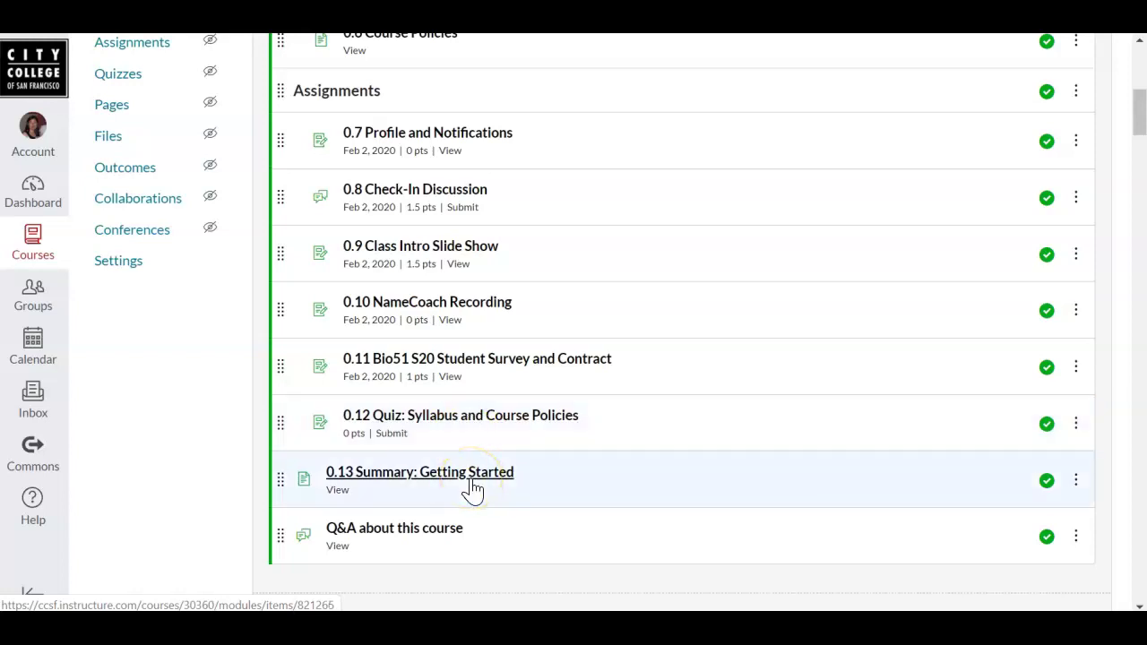